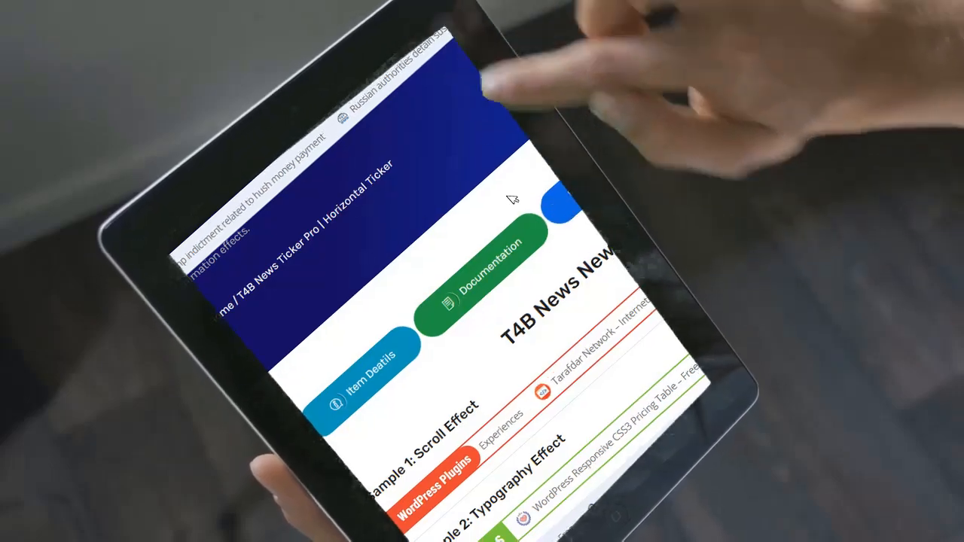
scroll(512, 198, "down", 5)
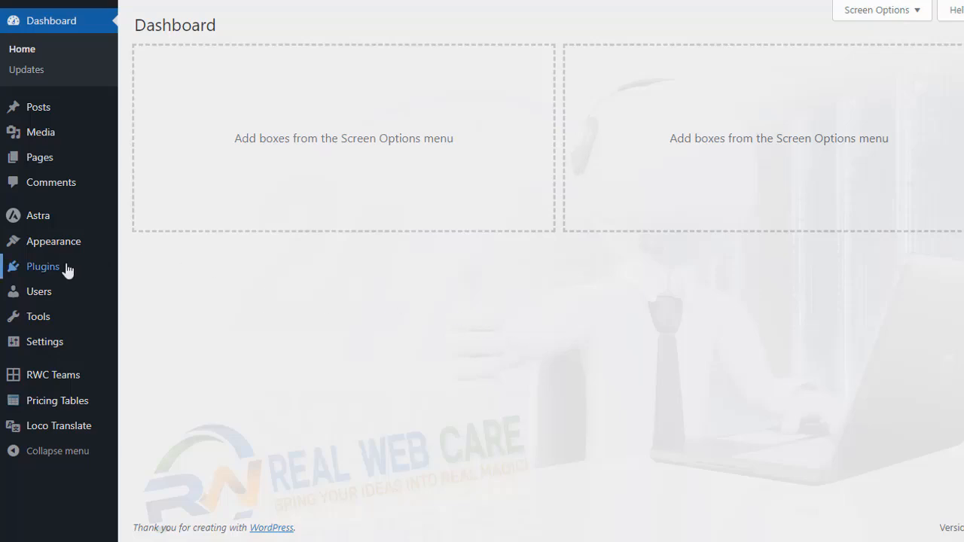
Step: Search the plugin directory for "news ticker", and install and activate the T4B News Ticker plugin
mouse_move(67, 269)
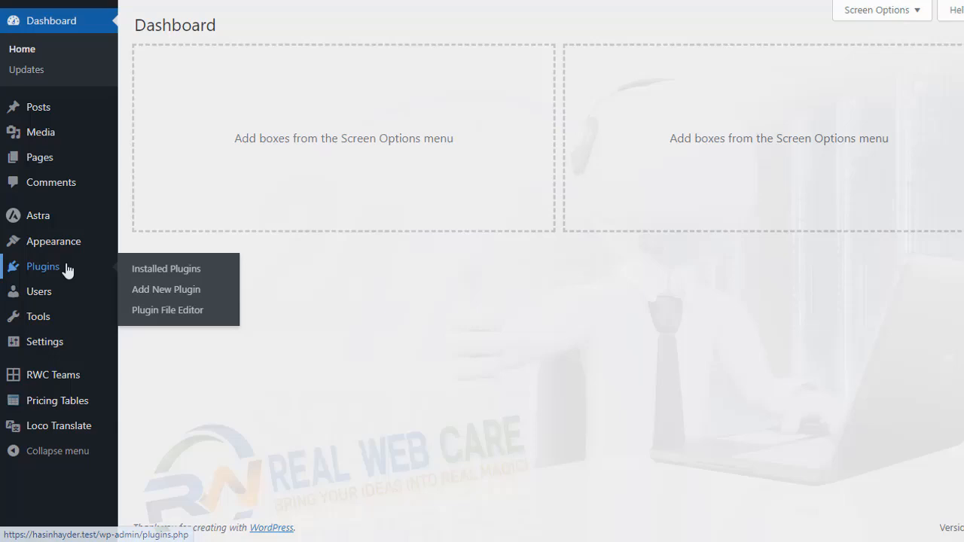
left_click(163, 297)
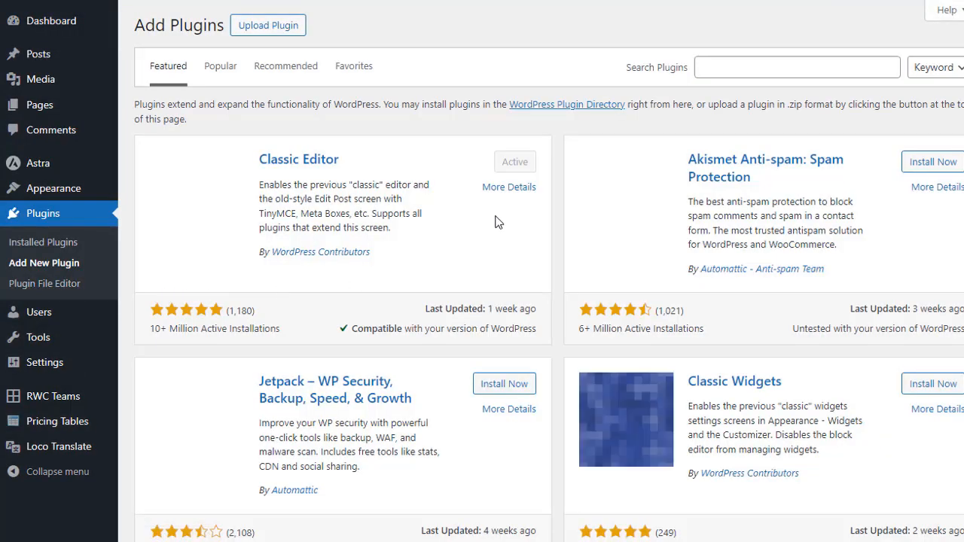
left_click(655, 70)
type("news ticker")
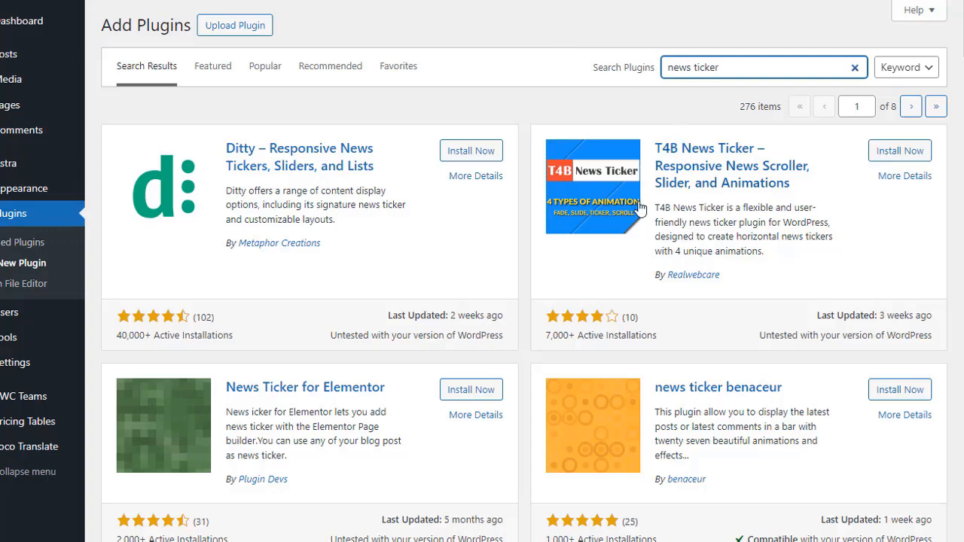
left_click(915, 153)
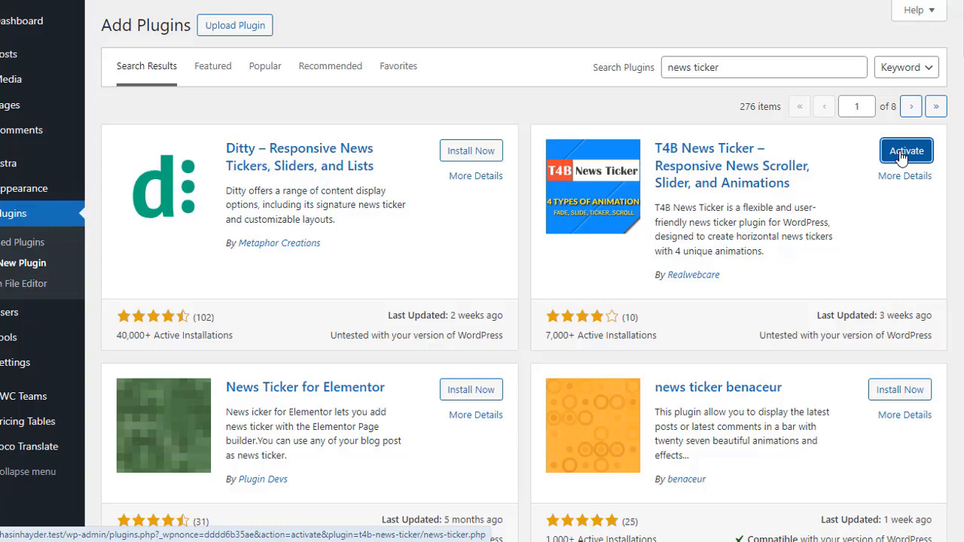
left_click(901, 153)
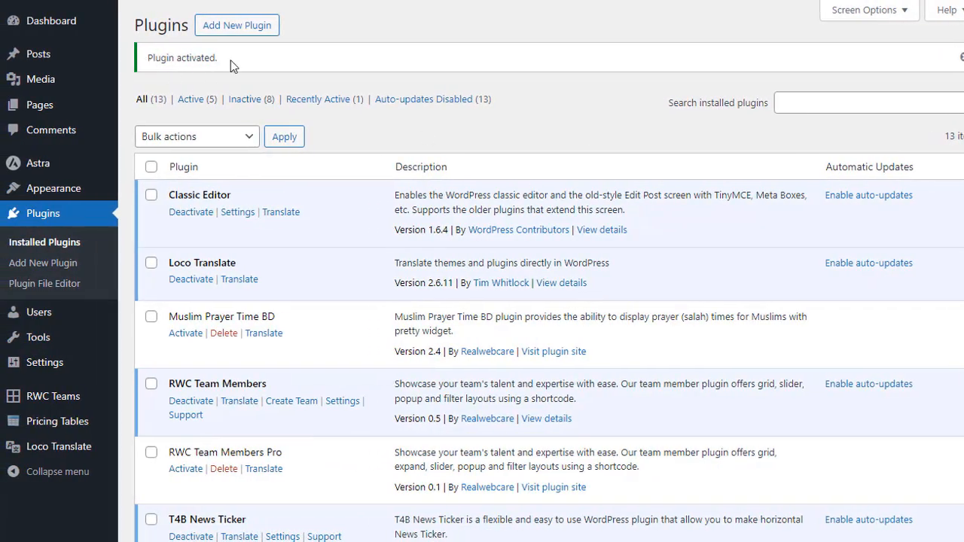
Step: Open the T4B News Ticker plugin's settings and switch Enable Ticker off and back on
scroll(369, 217, "down", 3)
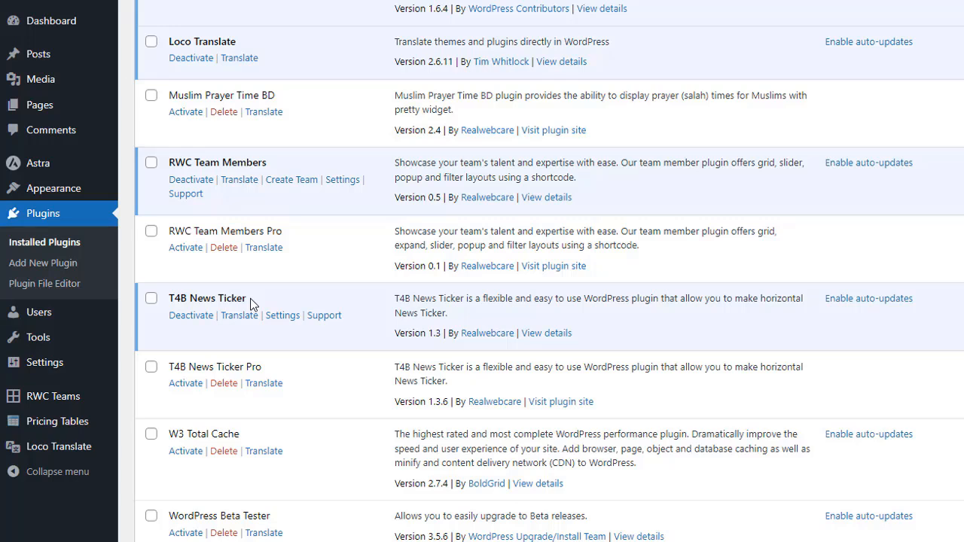
left_click(283, 321)
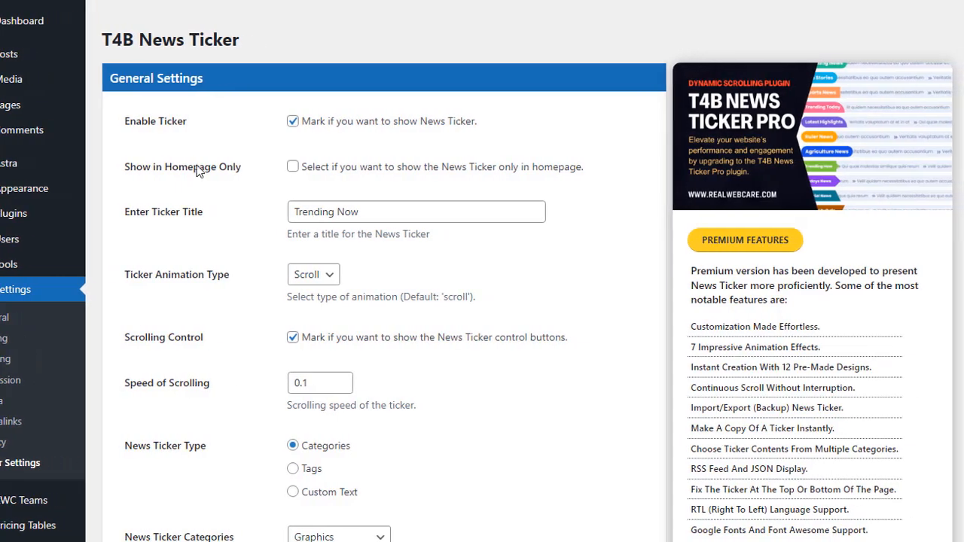
left_click(293, 122)
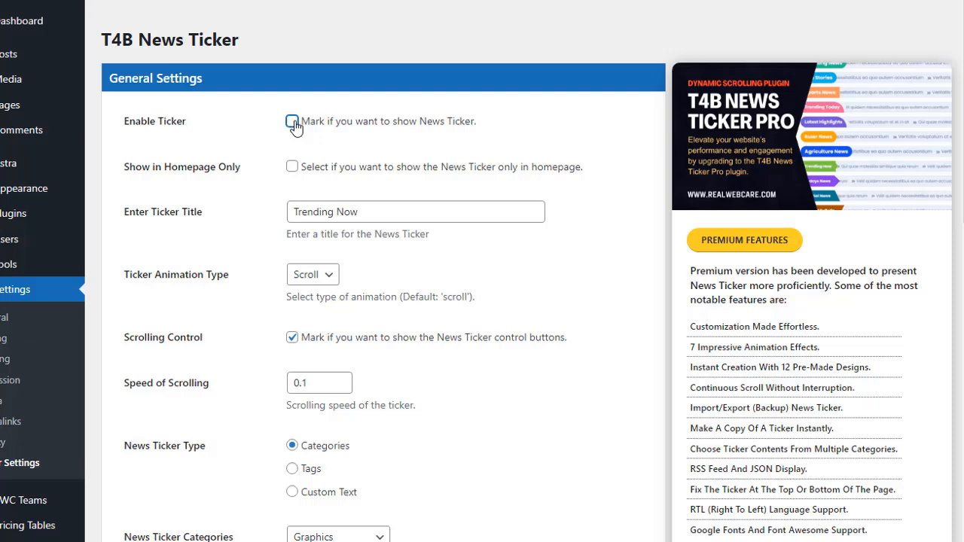
left_click(292, 122)
Step: Try "Breaking News" as the ticker title and replace it with "Top News"
scroll(241, 230, "down", 1)
left_click(295, 137)
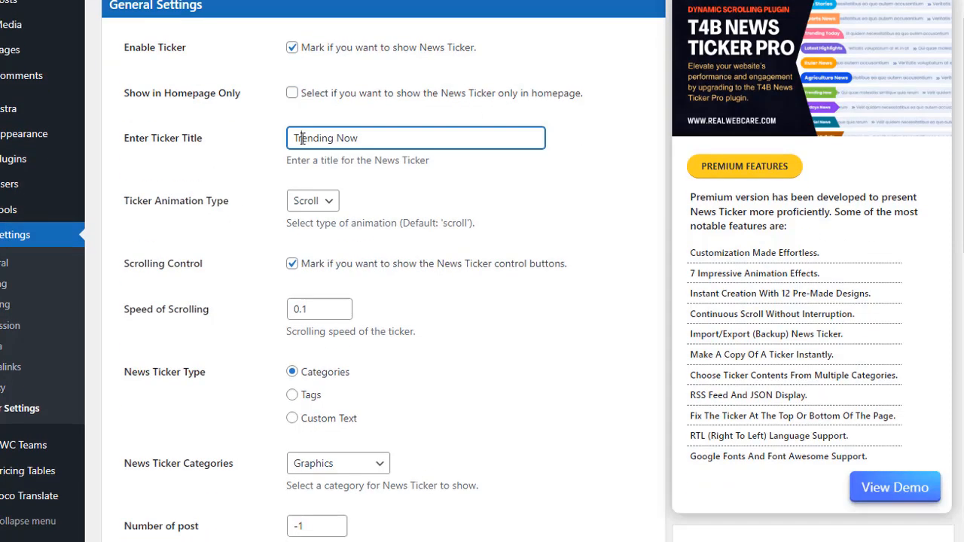
triple_click(302, 143)
type("Breaking News")
triple_click(356, 137)
type("Top News")
Step: Choose Scroll as the ticker animation type
left_click(325, 210)
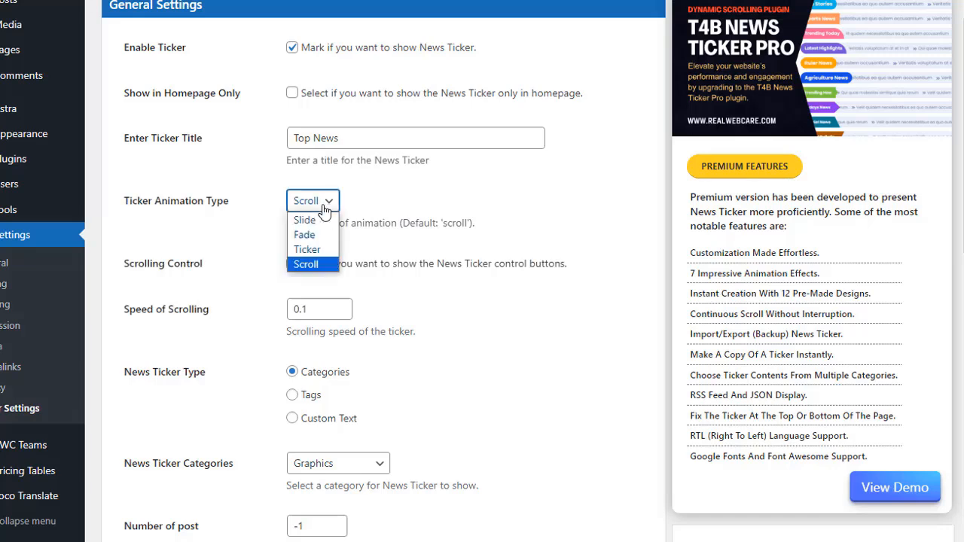
left_click(315, 265)
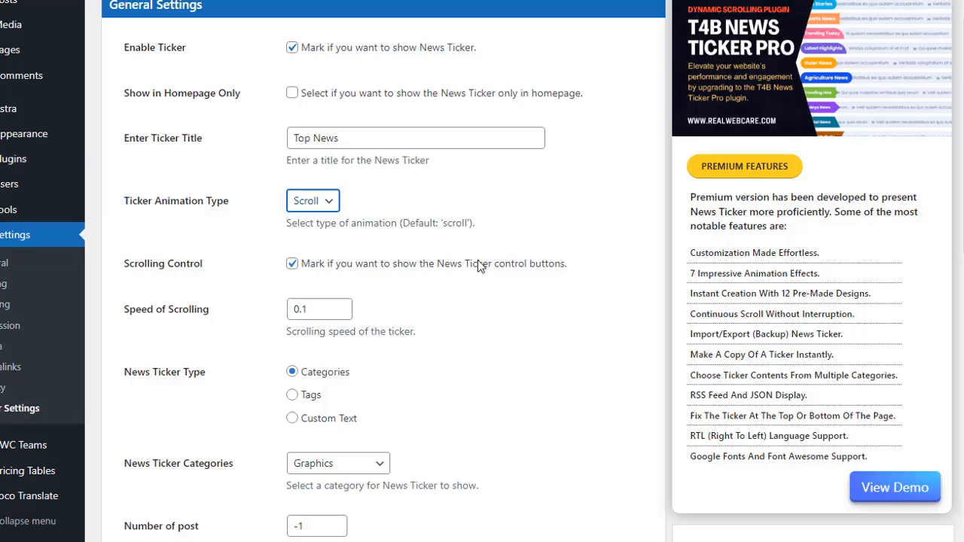
key("Tab")
Step: Check the news ticker category choices, and switch the News Ticker Type to Tags to view the available tags
scroll(312, 297, "down", 1)
scroll(263, 314, "down", 2)
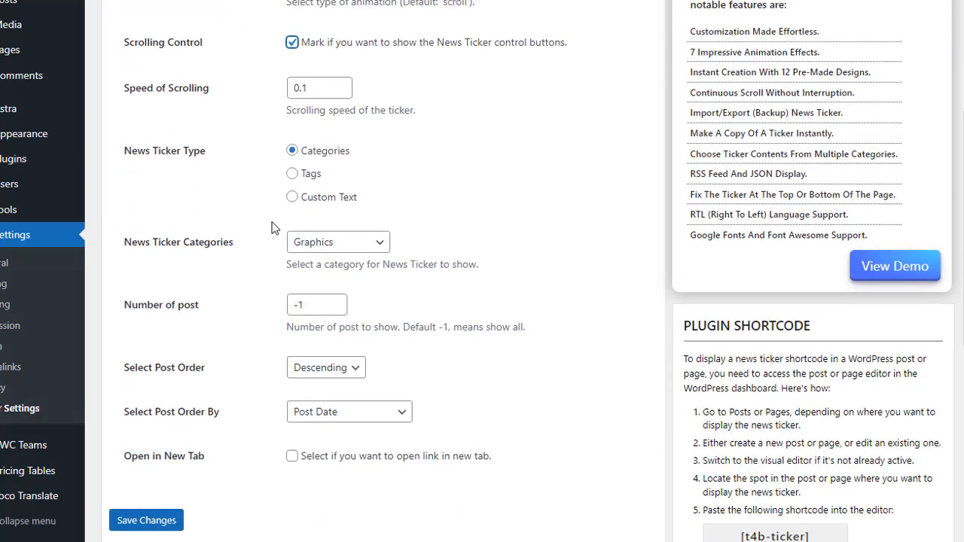
left_click(351, 242)
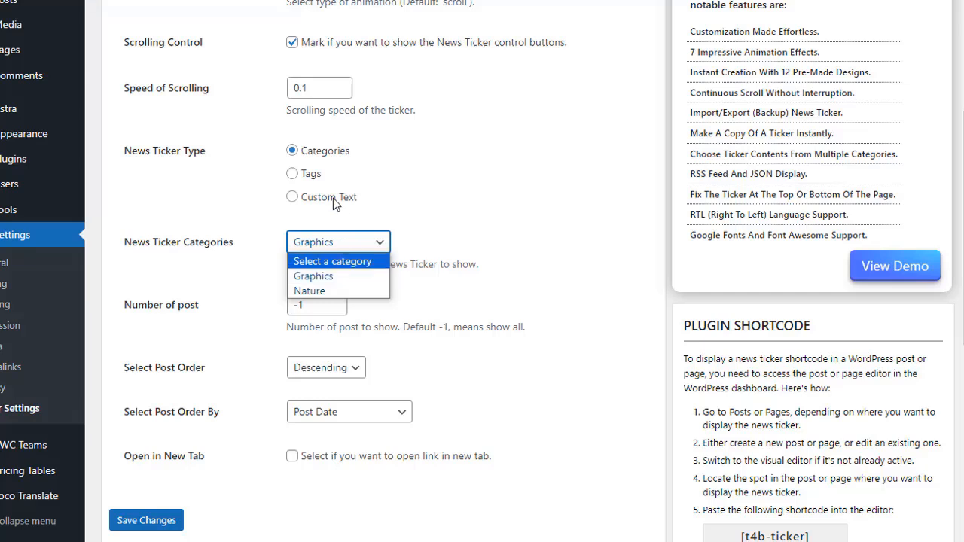
left_click(292, 173)
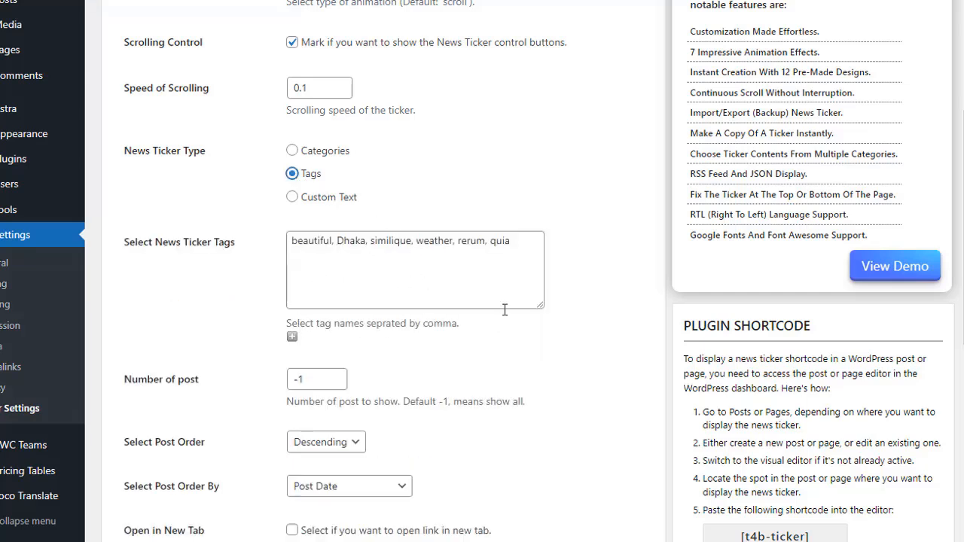
left_click(292, 337)
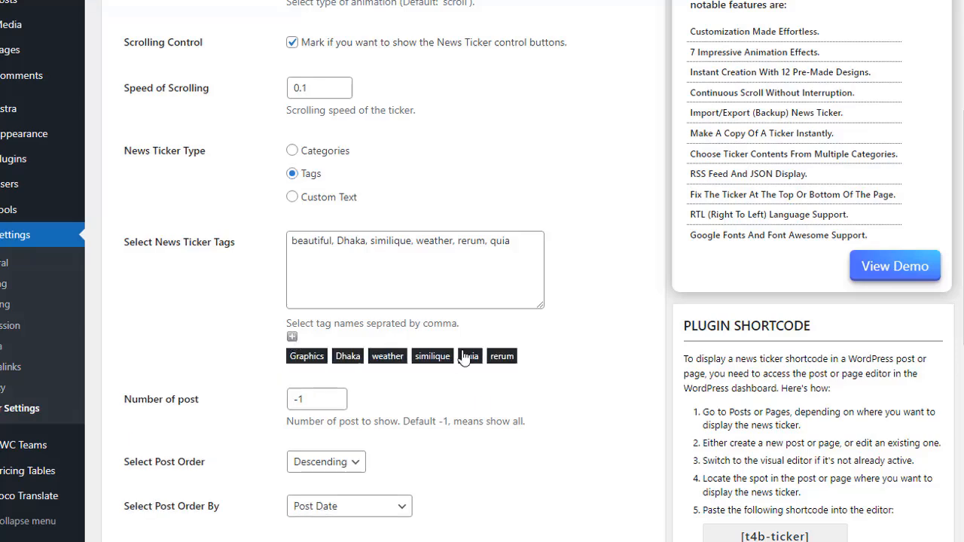
left_click(292, 337)
scroll(228, 312, "down", 1)
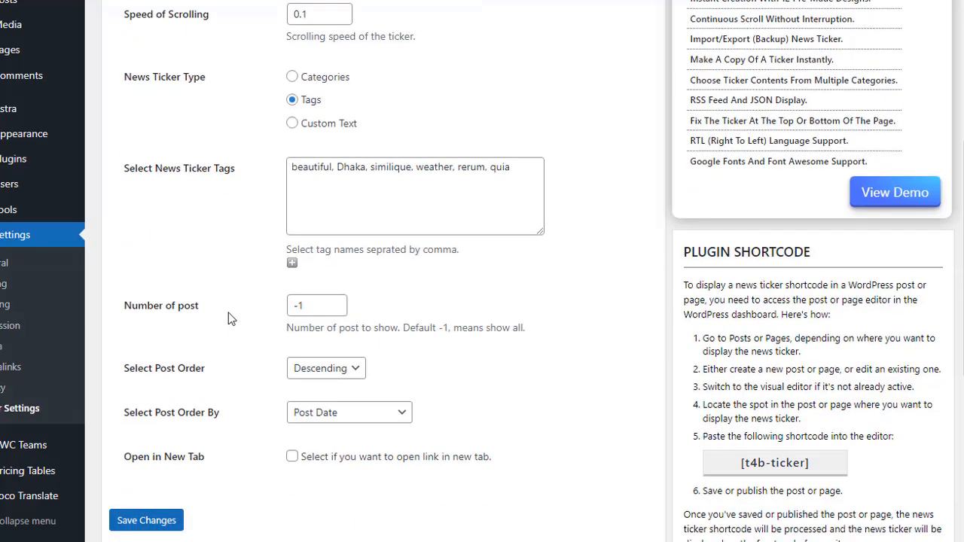
Step: Set the News Ticker Type to Custom Text
left_click(292, 123)
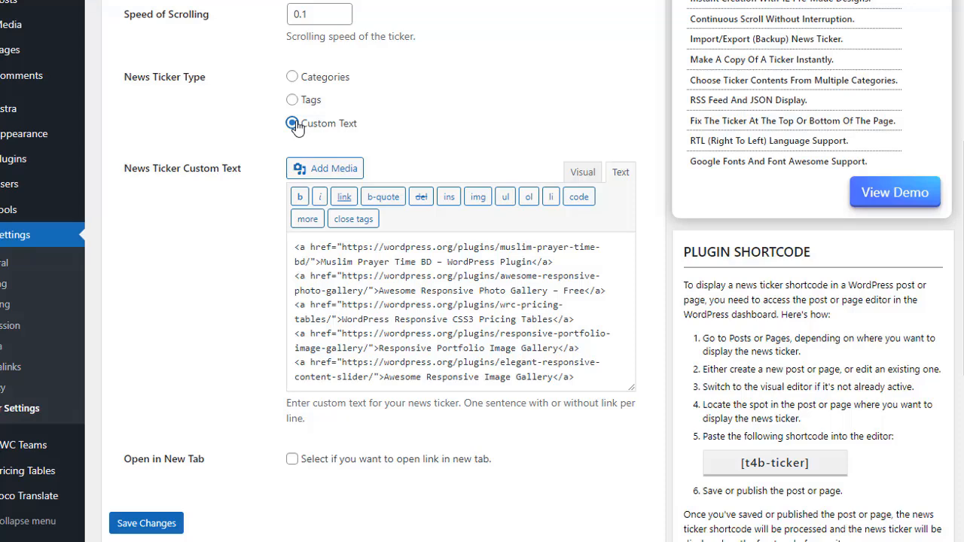
scroll(555, 284, "down", 2)
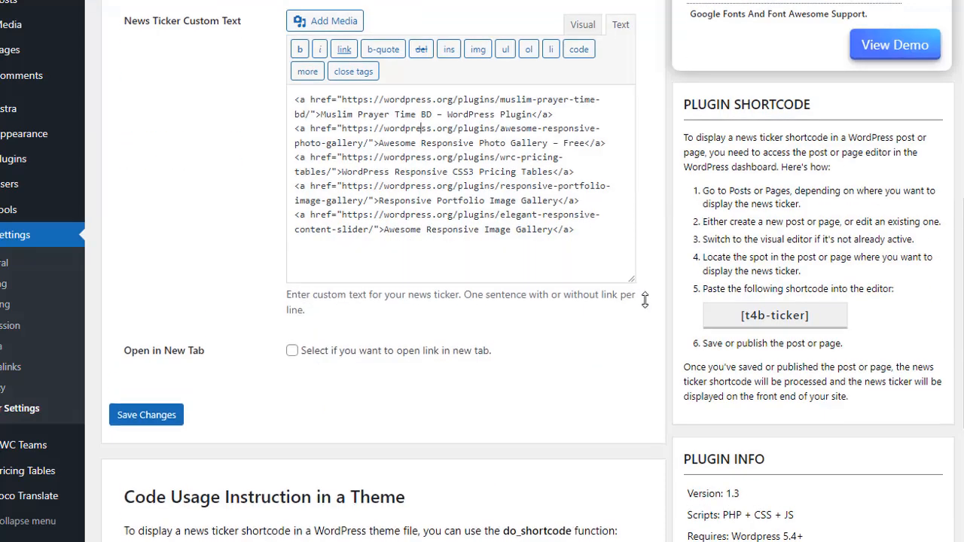
Step: Try separating the plugin links in the news ticker custom text with blank lines
left_click(563, 121)
key("Return")
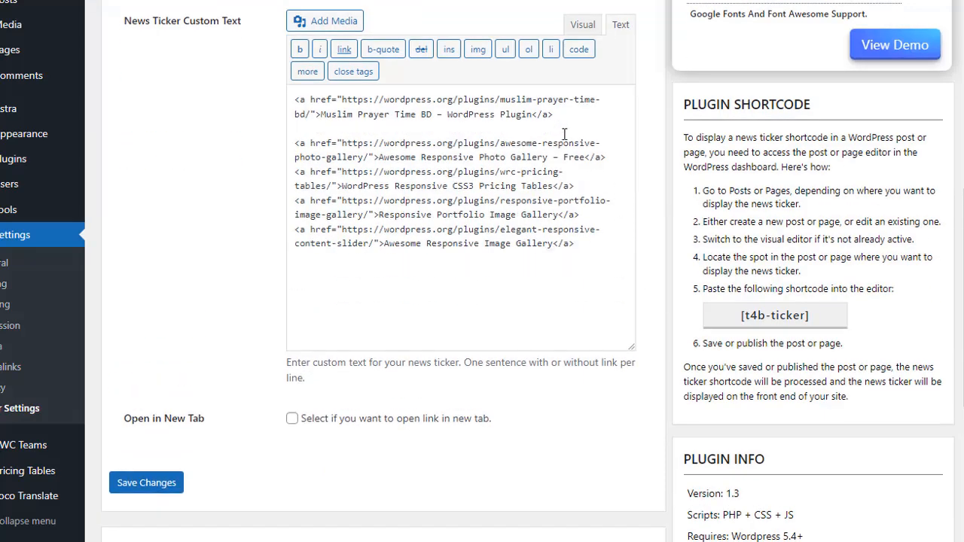
left_click(613, 155)
key("Return")
left_click(596, 200)
key("Return")
left_click(592, 248)
key("Return")
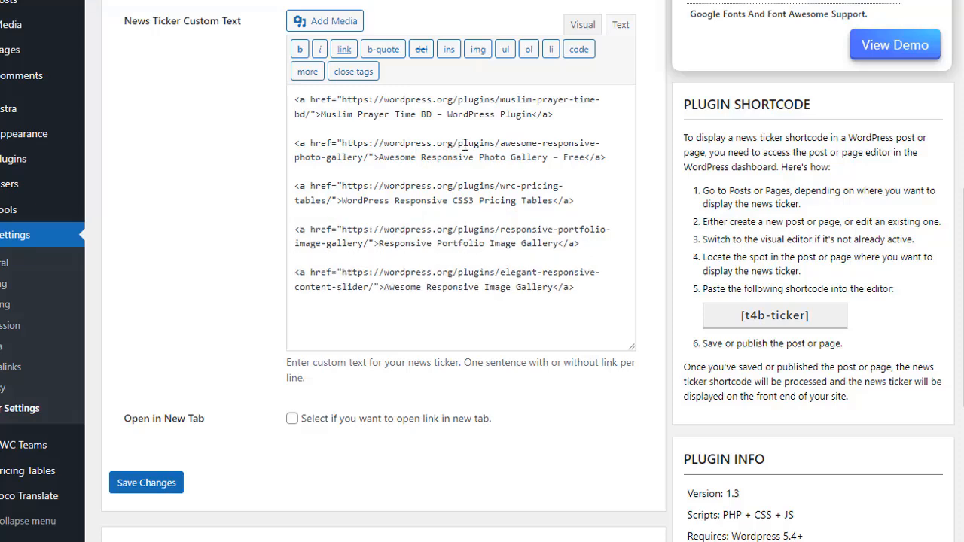
Step: Undo the blank lines added between the custom text links and shrink the text box to fit its content
key("ctrl+z")
key("ctrl+z")
key("ctrl+z")
key("ctrl+z")
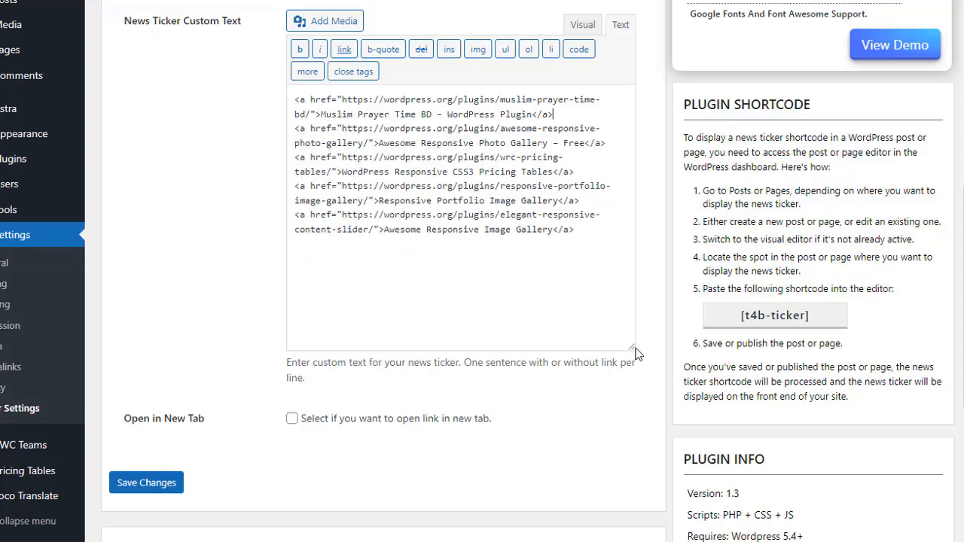
left_click_drag(634, 354, 635, 245)
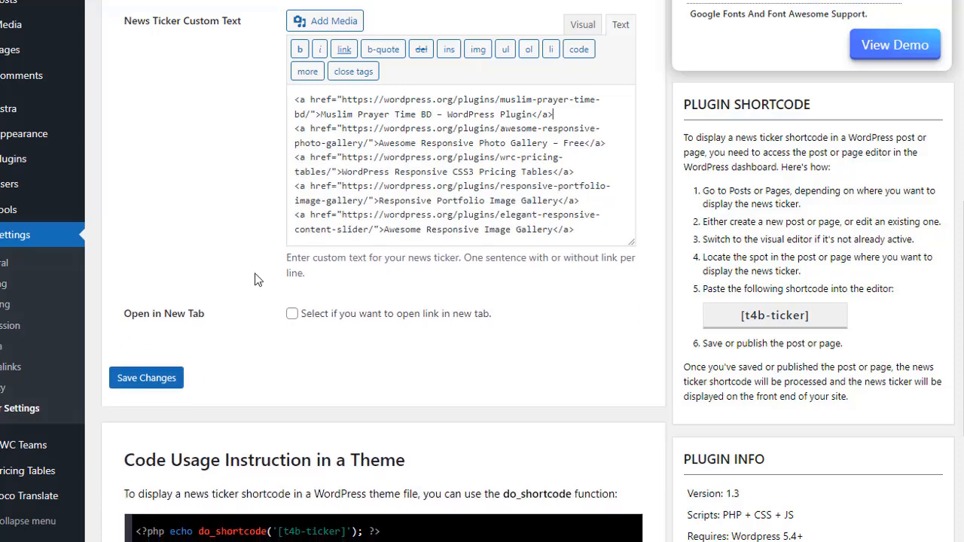
Step: Enable Open in New Tab for the ticker links and save the settings
left_click(292, 314)
scroll(250, 298, "up", 1)
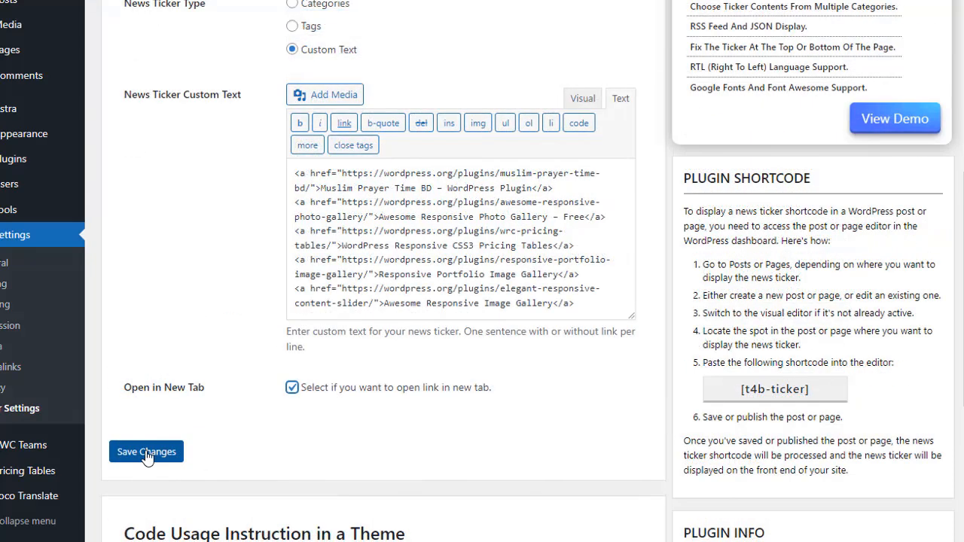
left_click(146, 455)
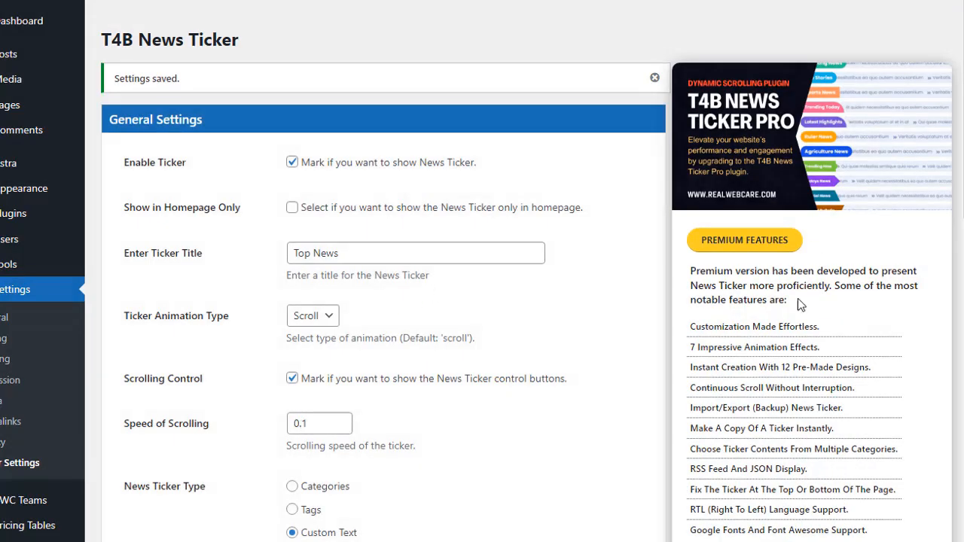
Step: Copy the [t4b-ticker] shortcode from the Plugin Shortcode instructions
scroll(785, 305, "down", 1)
scroll(785, 305, "down", 5)
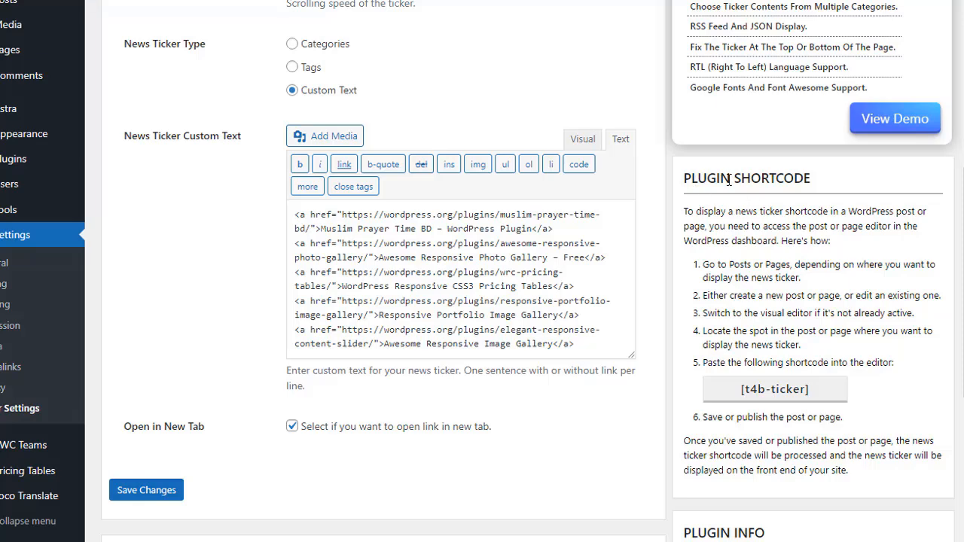
left_click(772, 392)
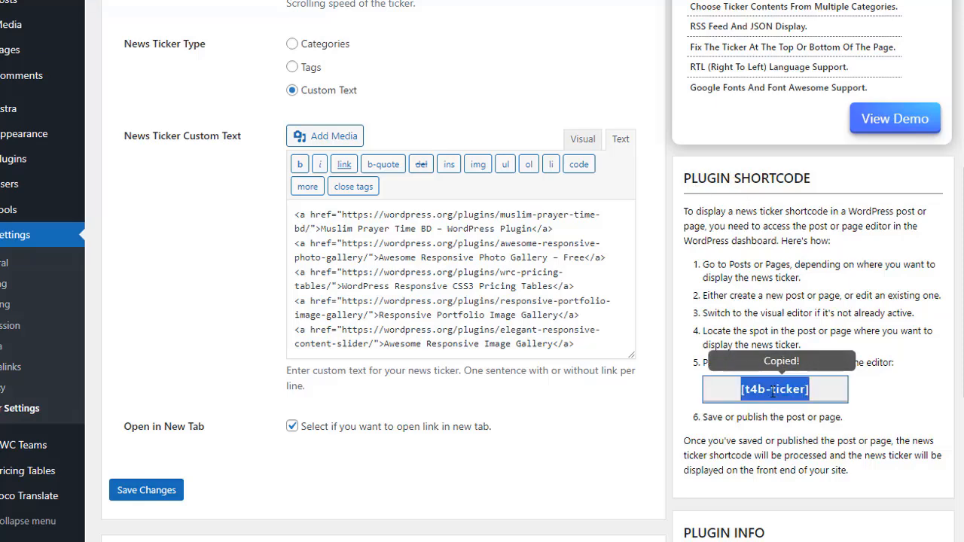
Step: Create and publish a page titled "News Ticker" containing the [t4b-ticker] shortcode, and view the live page
mouse_move(20, 58)
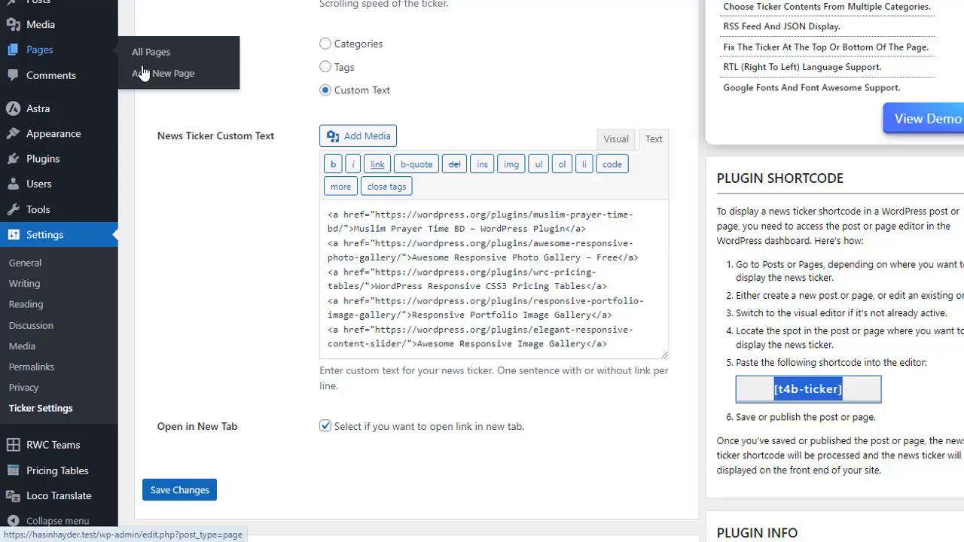
left_click(143, 73)
type("News Ticker")
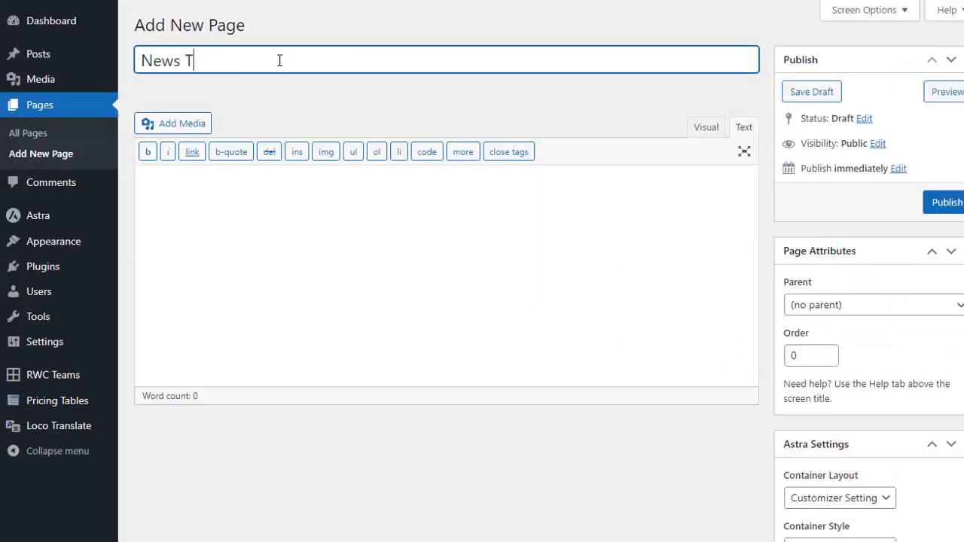
left_click(278, 214)
key("ctrl+v")
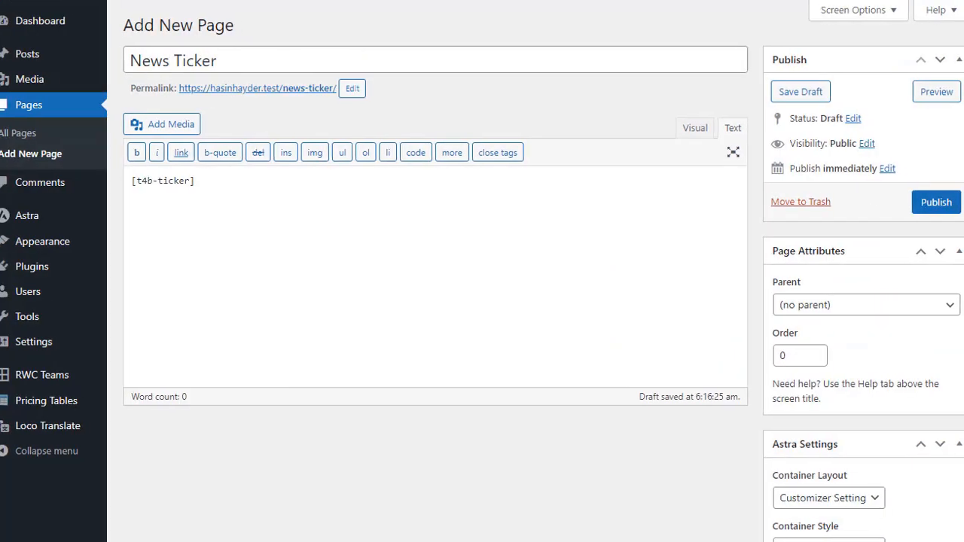
left_click(940, 203)
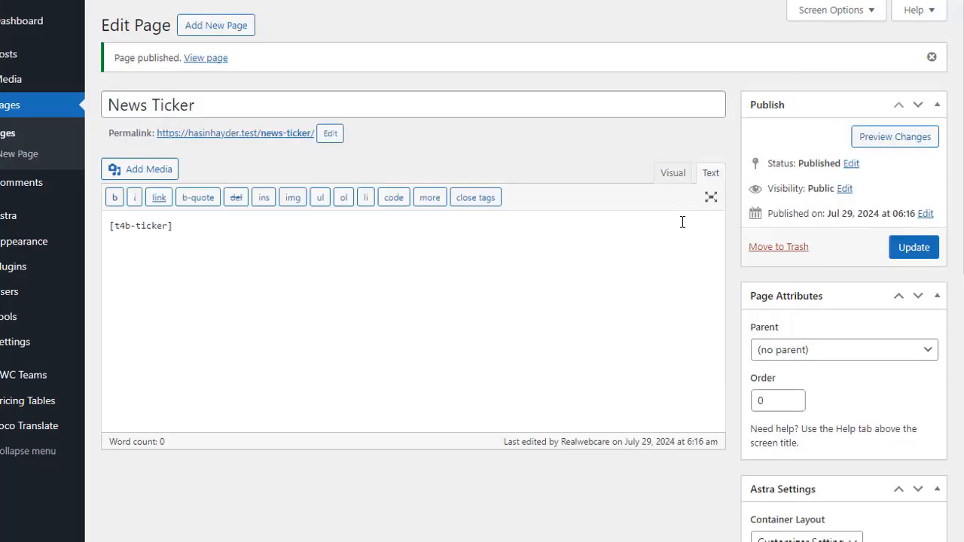
left_click(204, 59)
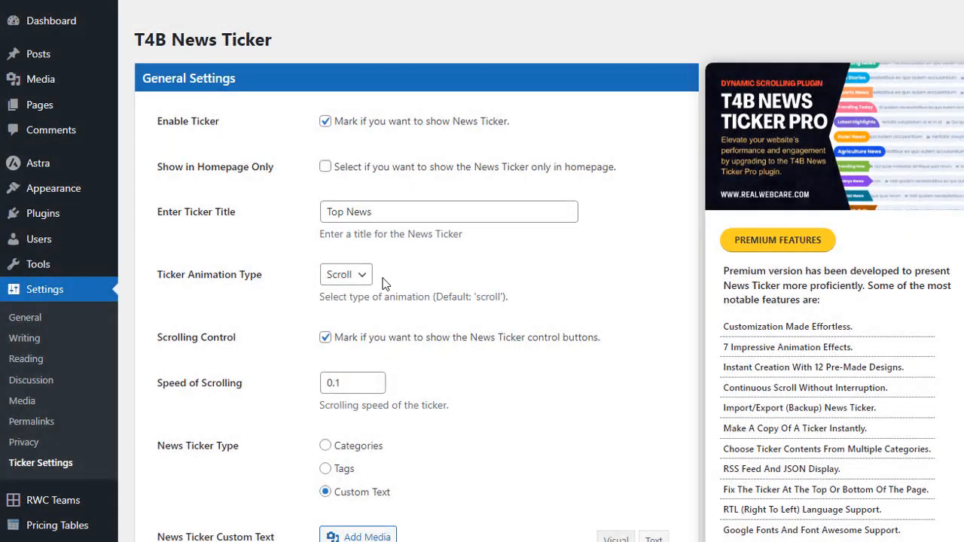
Step: Try the Slide, Fade and Ticker options for the ticker animation type and set it back to Scroll
left_click(360, 276)
left_click(345, 295)
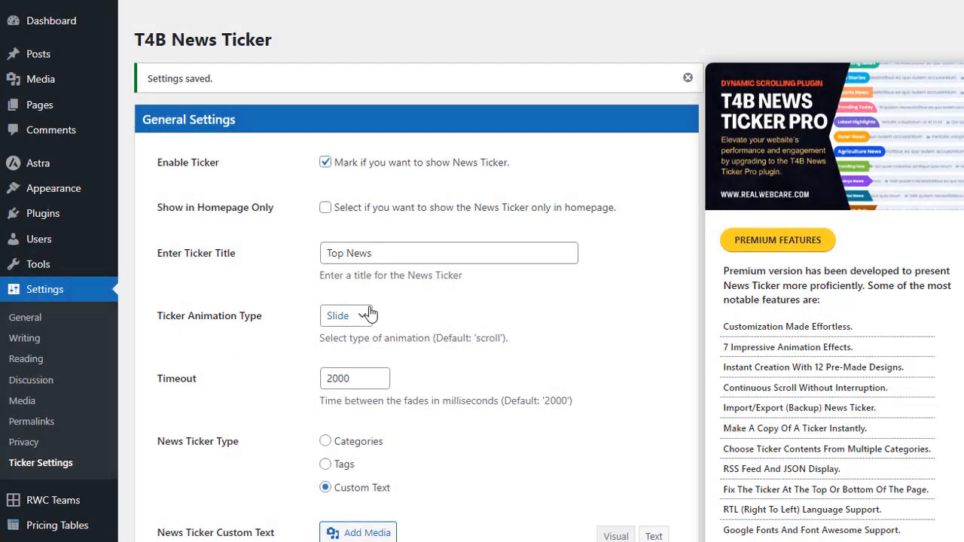
left_click(359, 316)
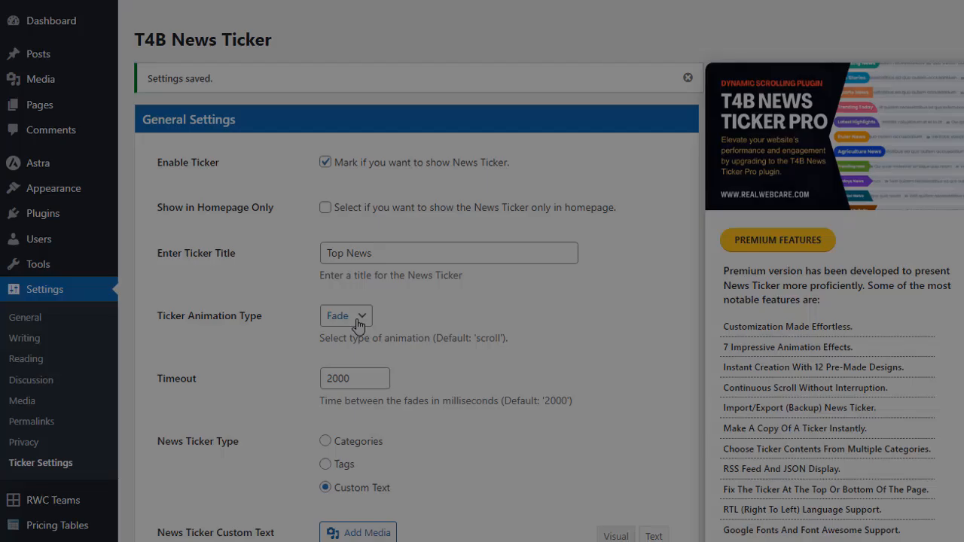
left_click(358, 322)
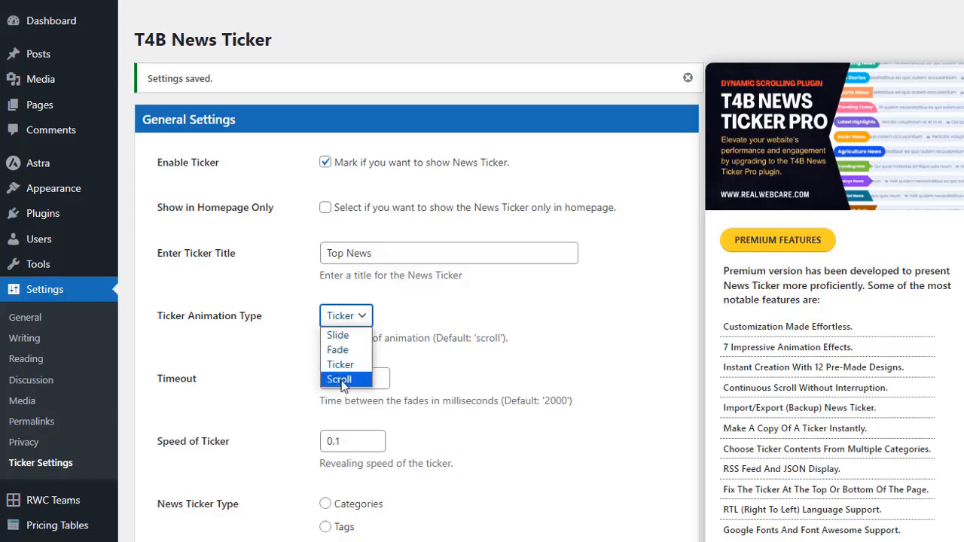
left_click(341, 380)
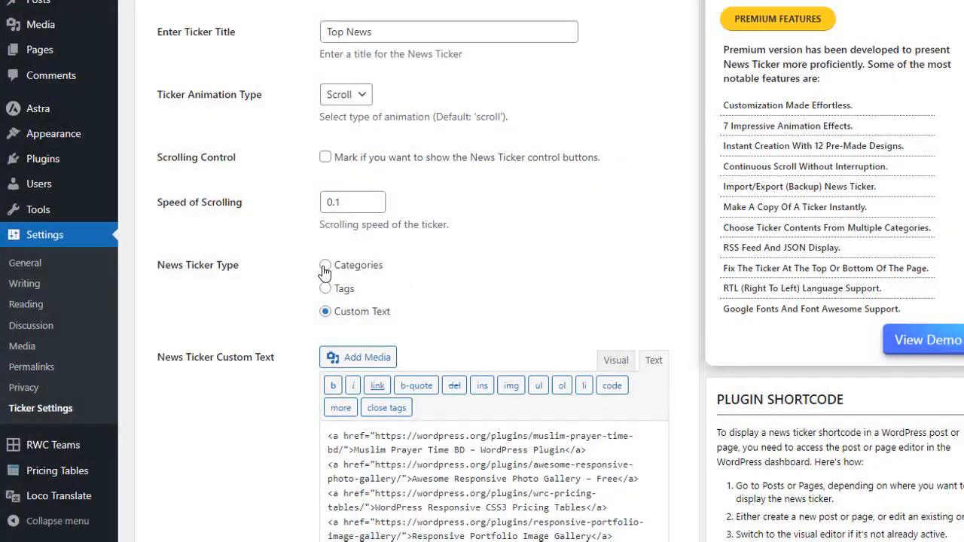
Step: Set the news ticker type to Categories with the Graphics category, save the settings and dismiss the notice
left_click(325, 268)
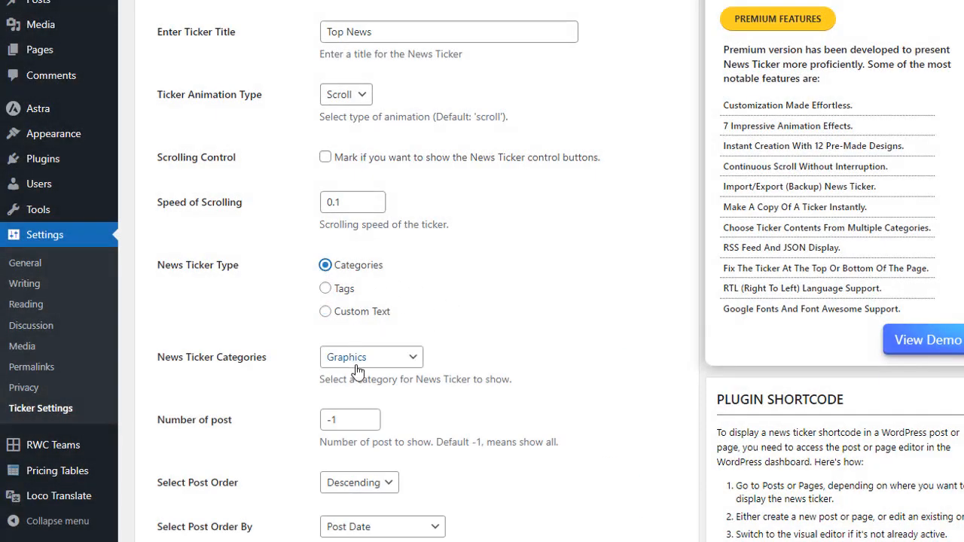
left_click(357, 361)
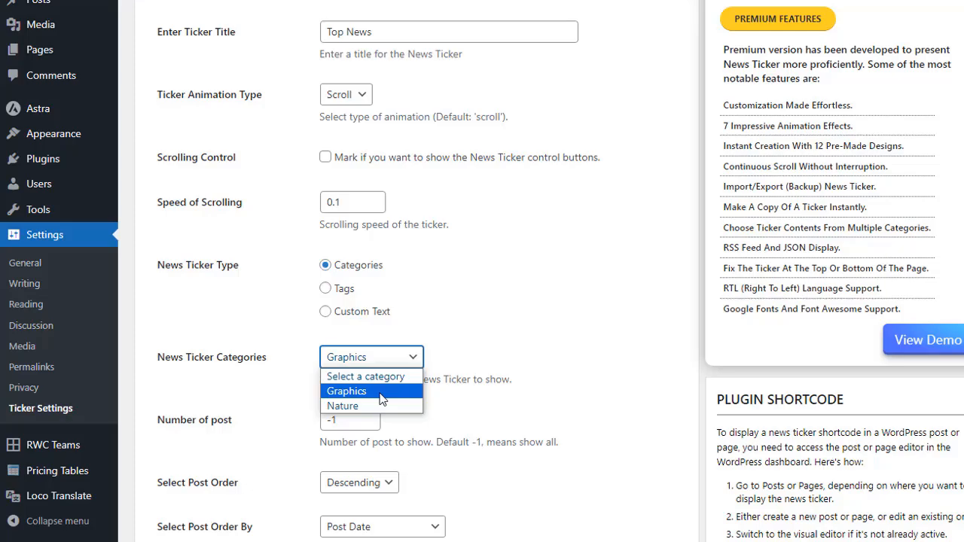
left_click(380, 391)
scroll(301, 399, "down", 5)
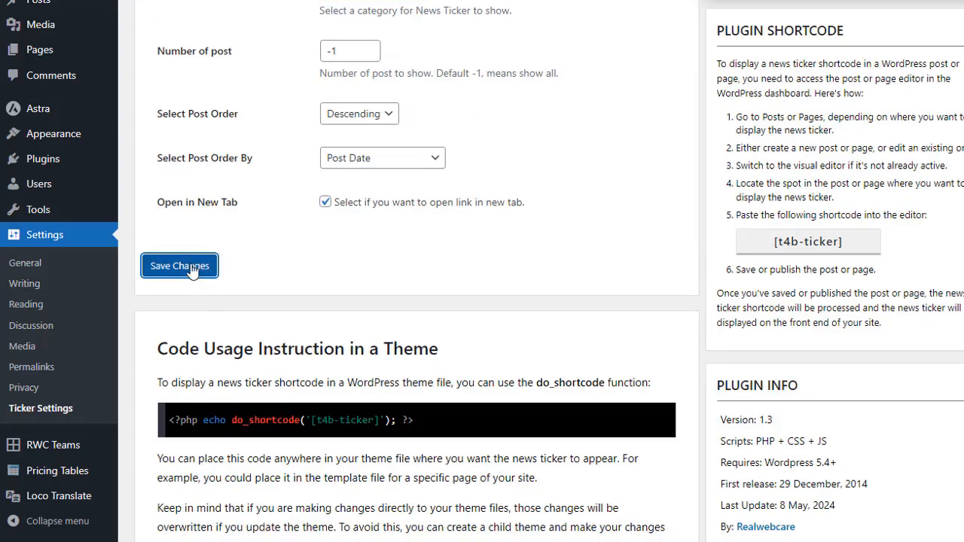
left_click(192, 267)
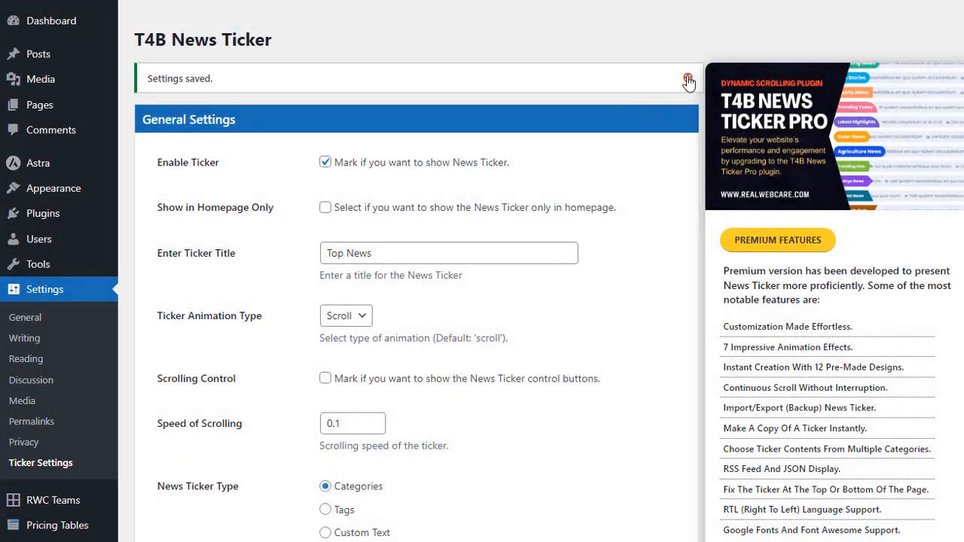
left_click(687, 79)
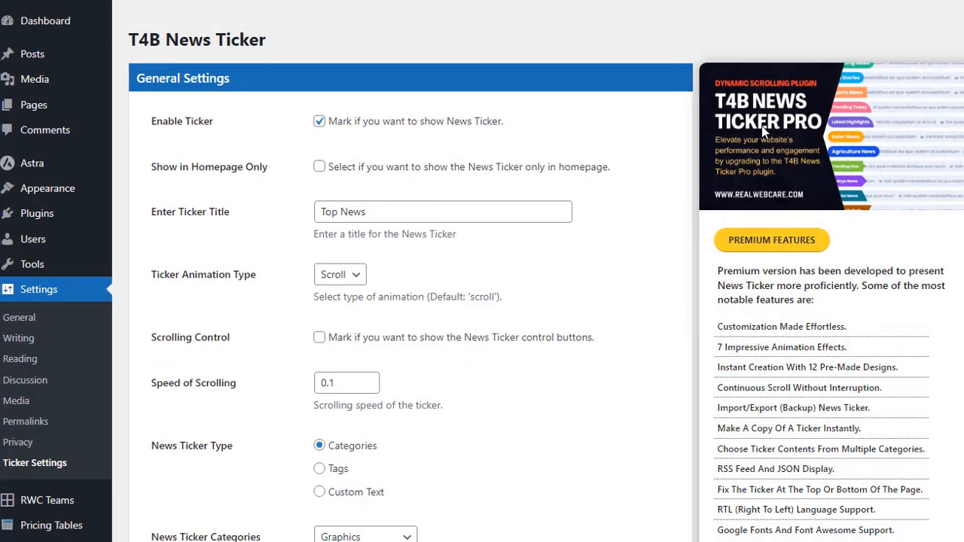
Step: Review the premium feature list, open the T4B News Ticker Pro demo and examine its sample tickers
scroll(821, 219, "down", 3)
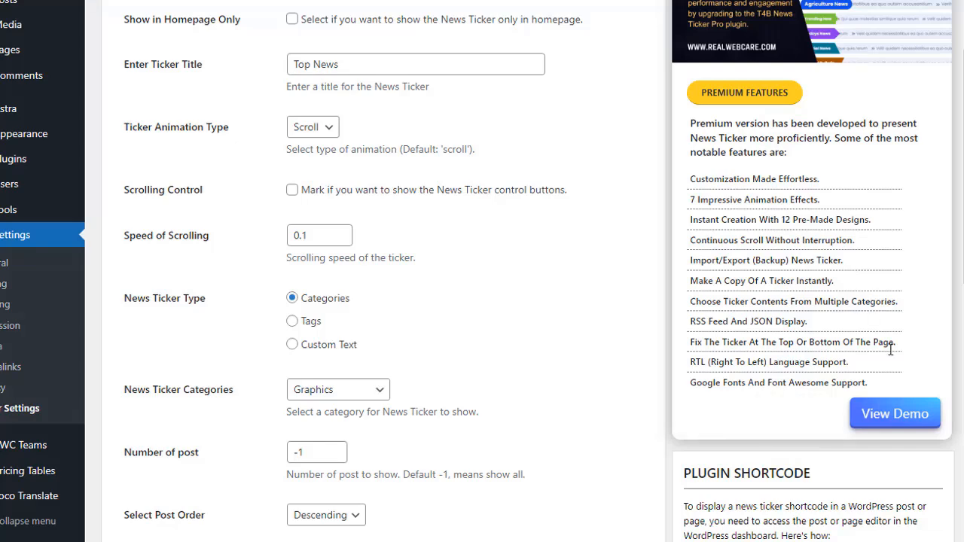
left_click(886, 417)
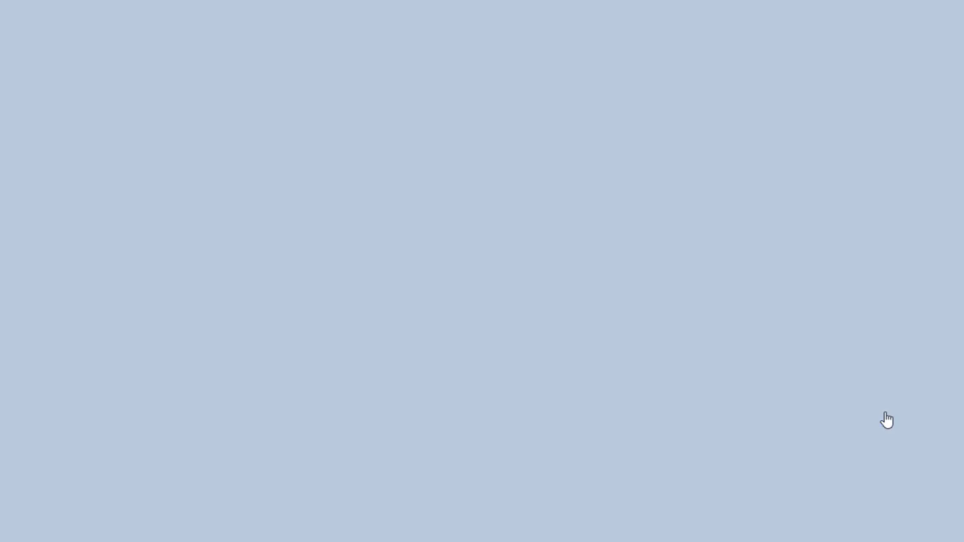
scroll(482, 302, "down", 4)
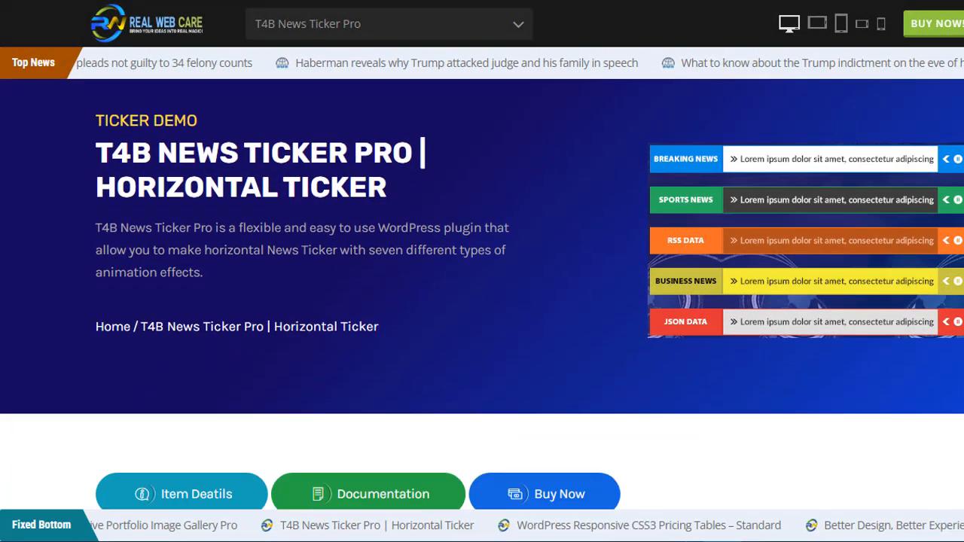
scroll(482, 301, "down", 3)
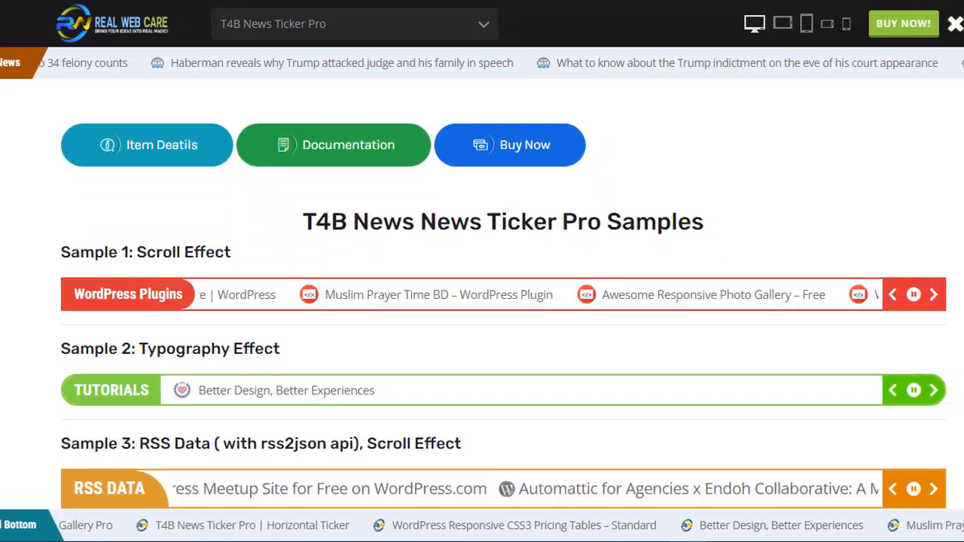
scroll(482, 301, "down", 2)
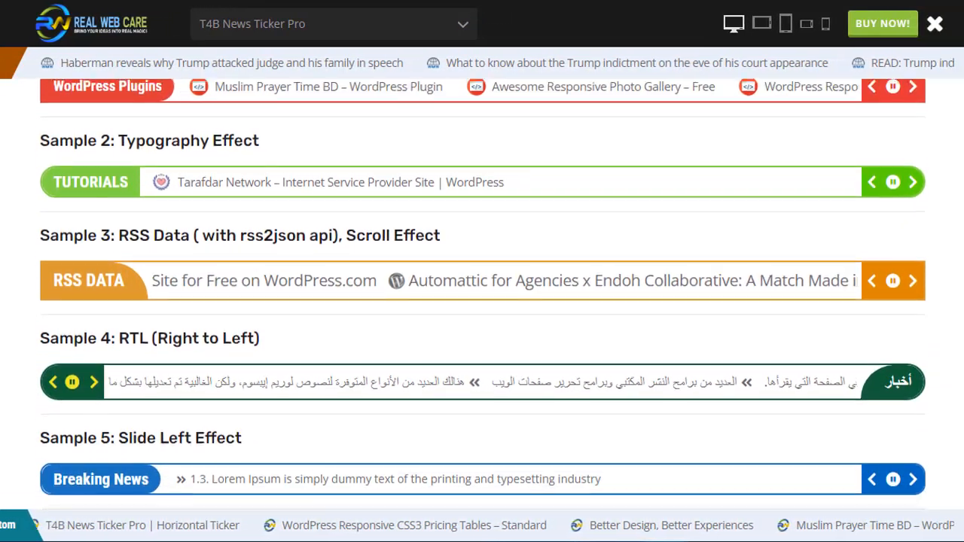
scroll(481, 301, "down", 1)
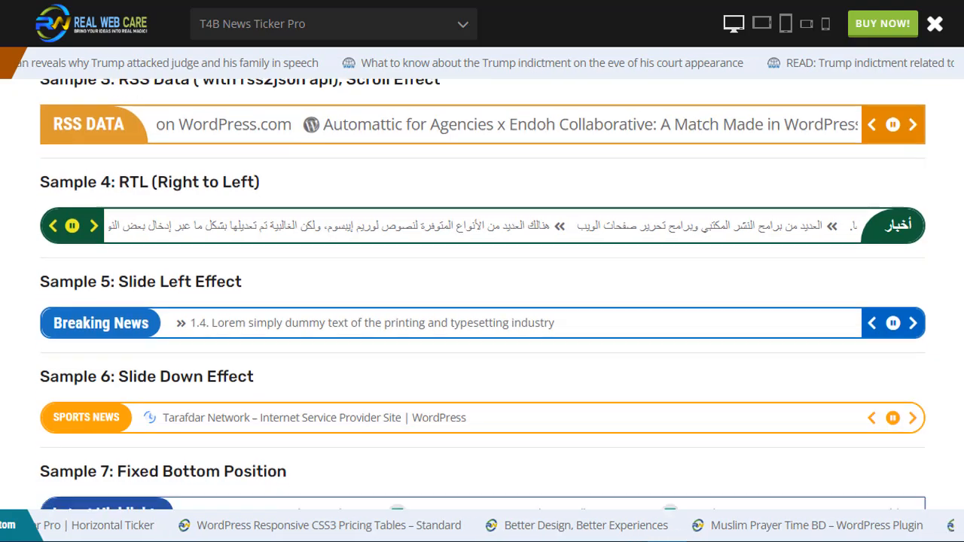